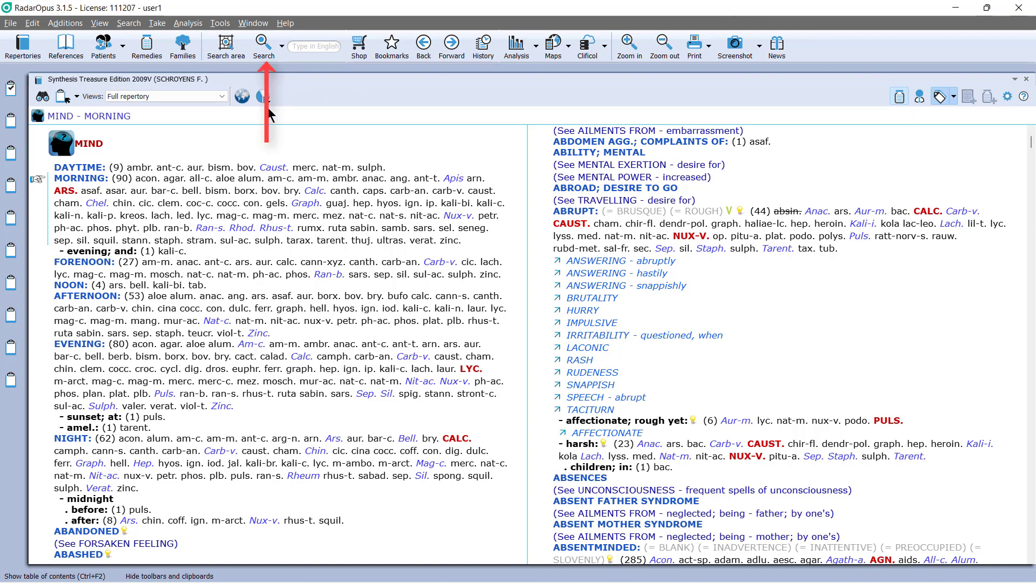
- Run a free text search for 'walk', returning 143 matching Synthesis rubrics
click(266, 48)
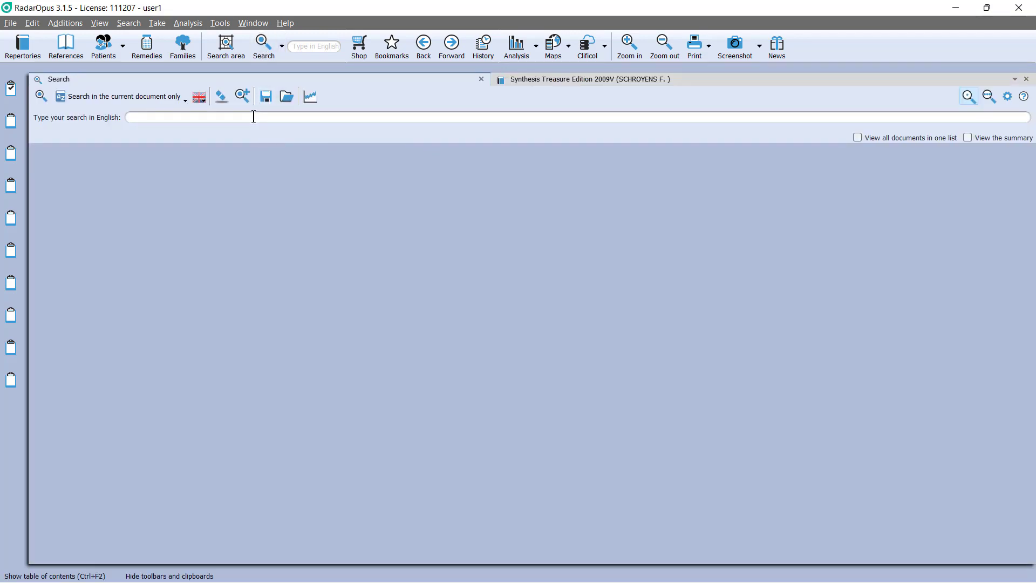
text(walk)
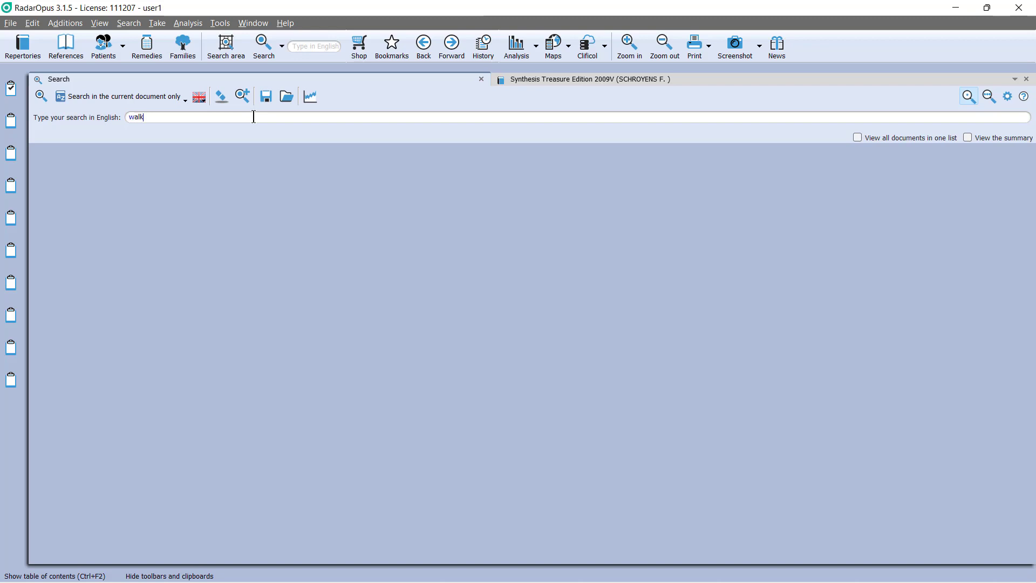
key(Escape)
key(Return)
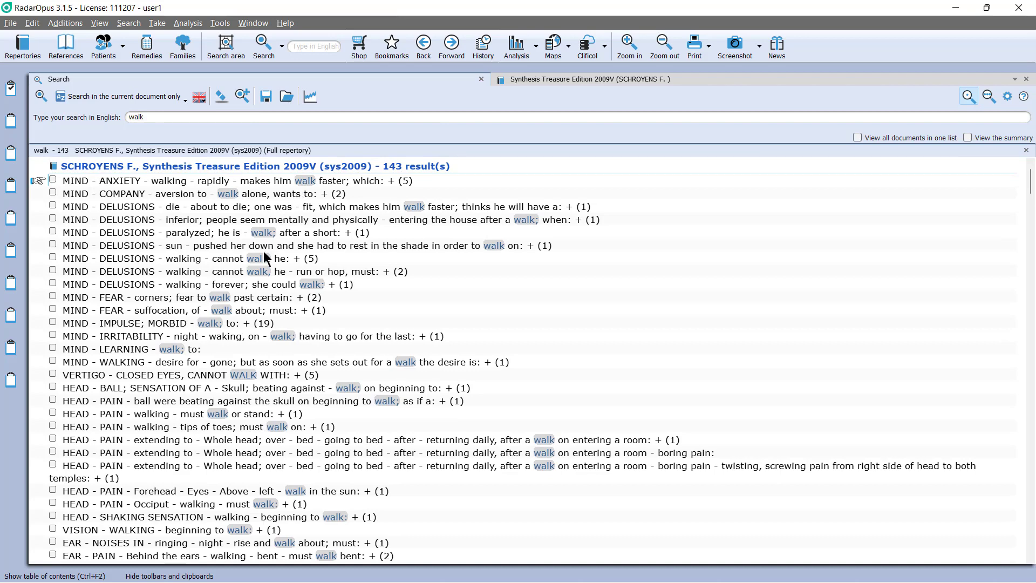
scroll(338, 446, down, 3)
scroll(337, 446, down, 4)
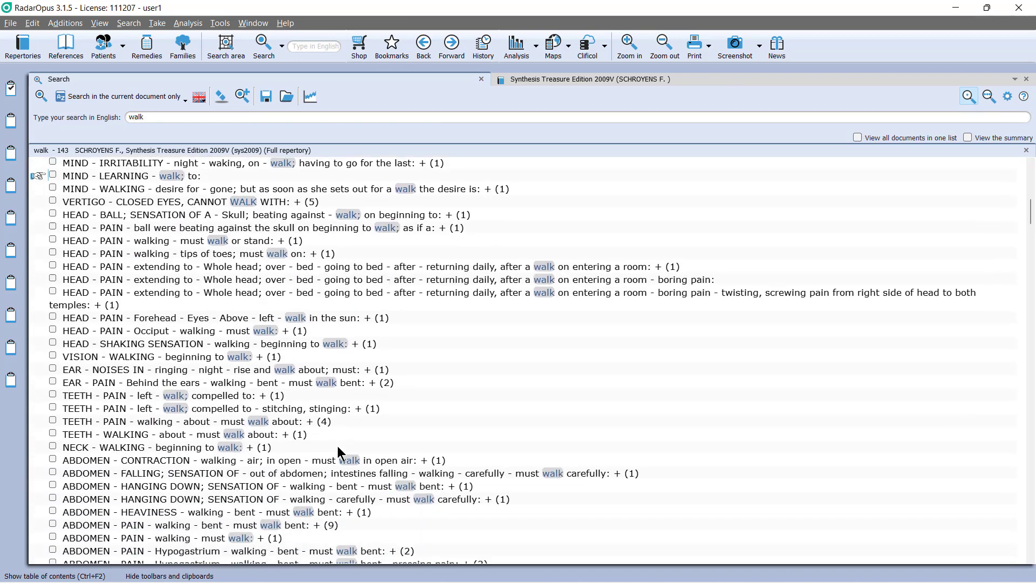
scroll(338, 446, down, 4)
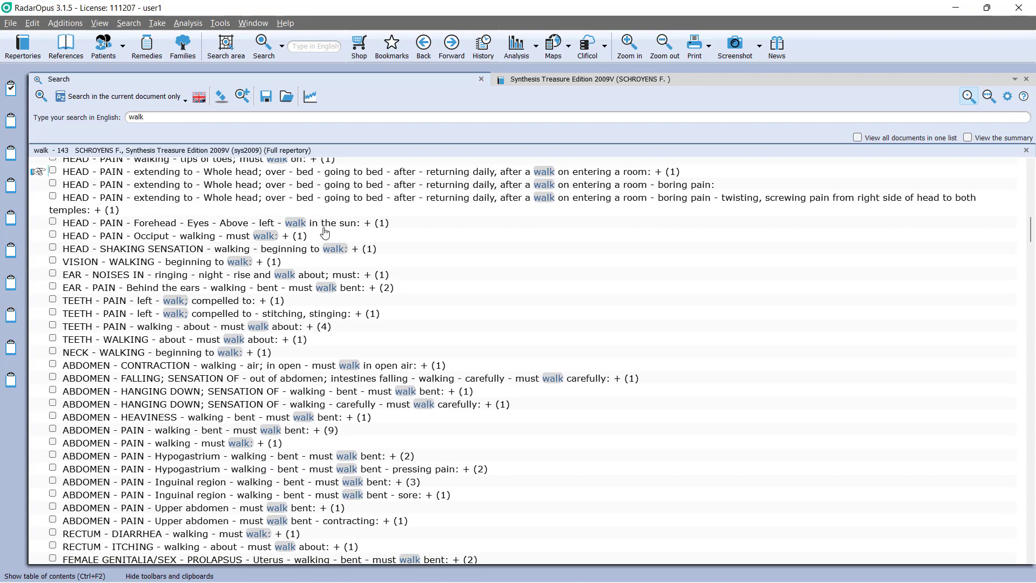
- Turn on 'Use the roots and branches by default' in the search options
click(1006, 97)
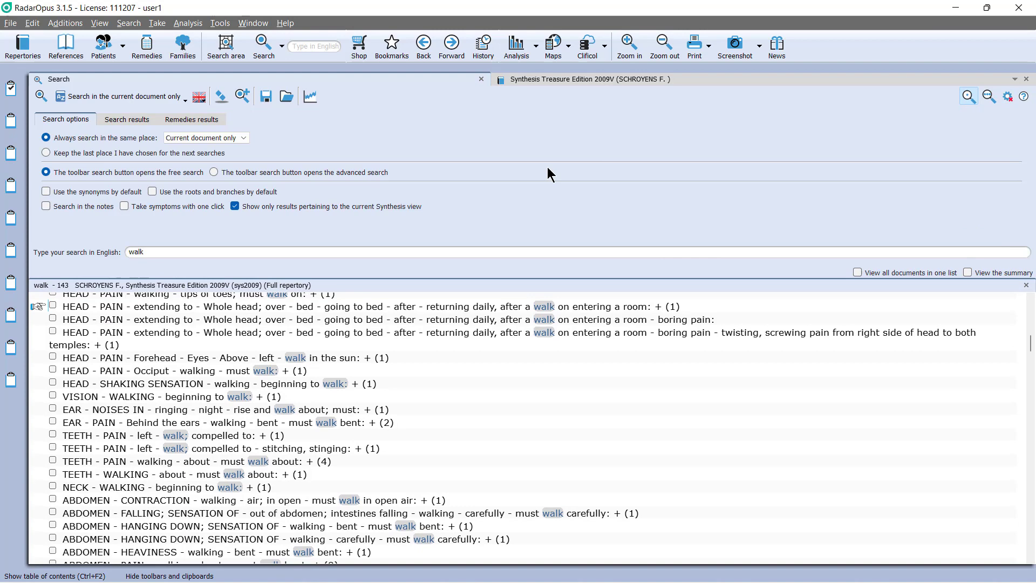
click(152, 192)
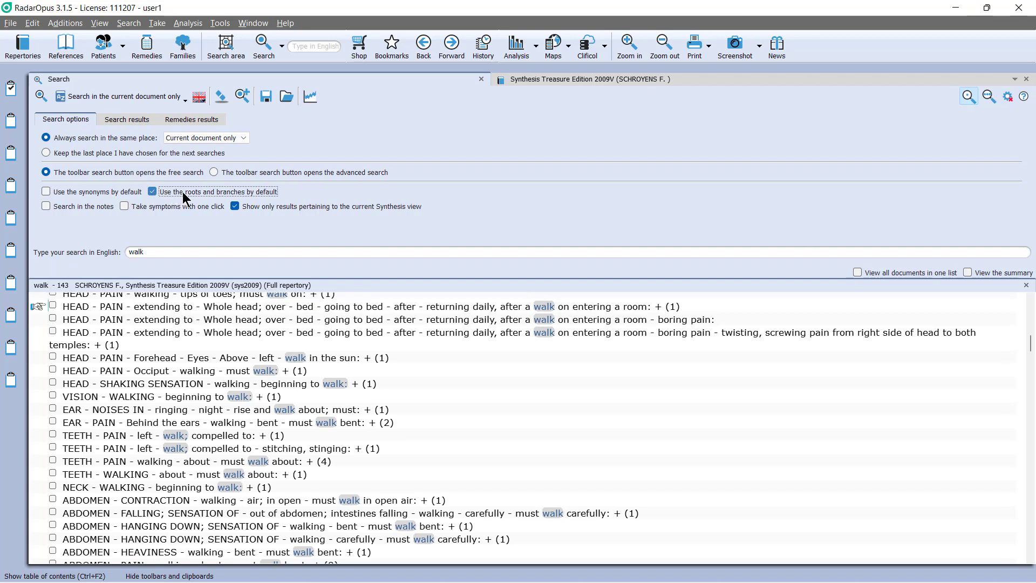
click(1009, 97)
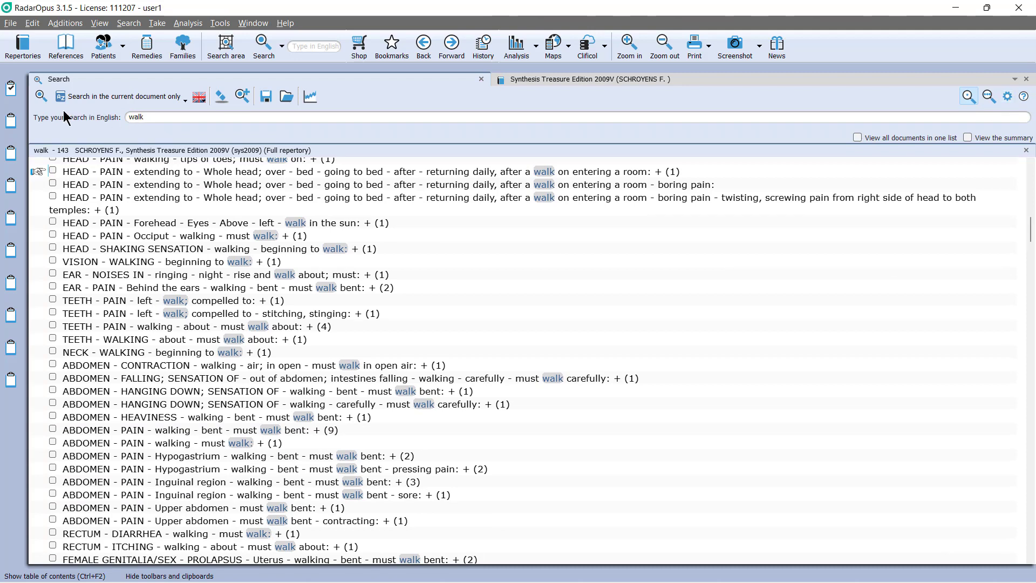
- Rerun the 'walk' search for 4018 rubrics including walking, and open the walk dictionary entries
click(40, 96)
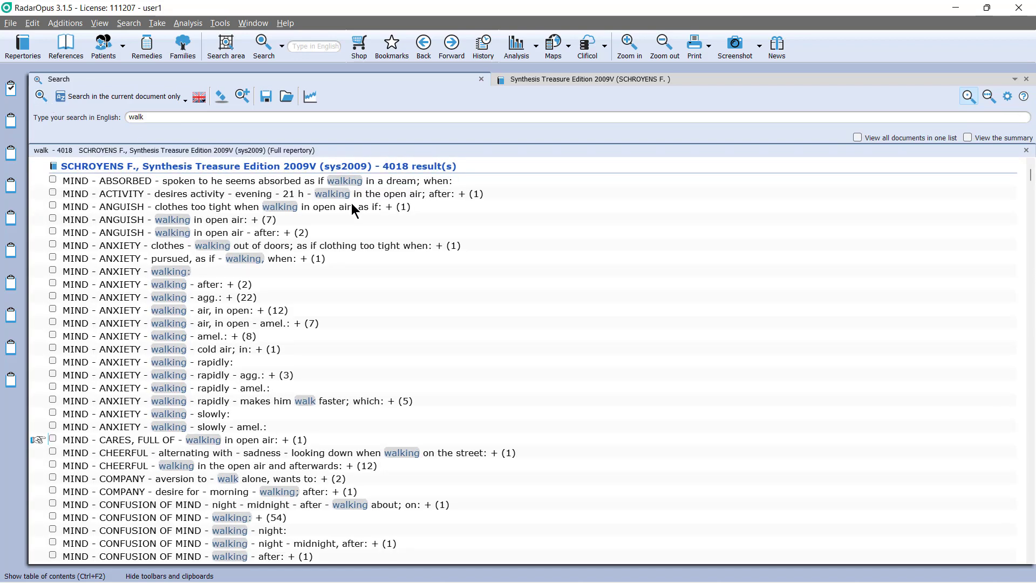
scroll(240, 312, down, 3)
scroll(240, 312, down, 3)
scroll(241, 312, down, 3)
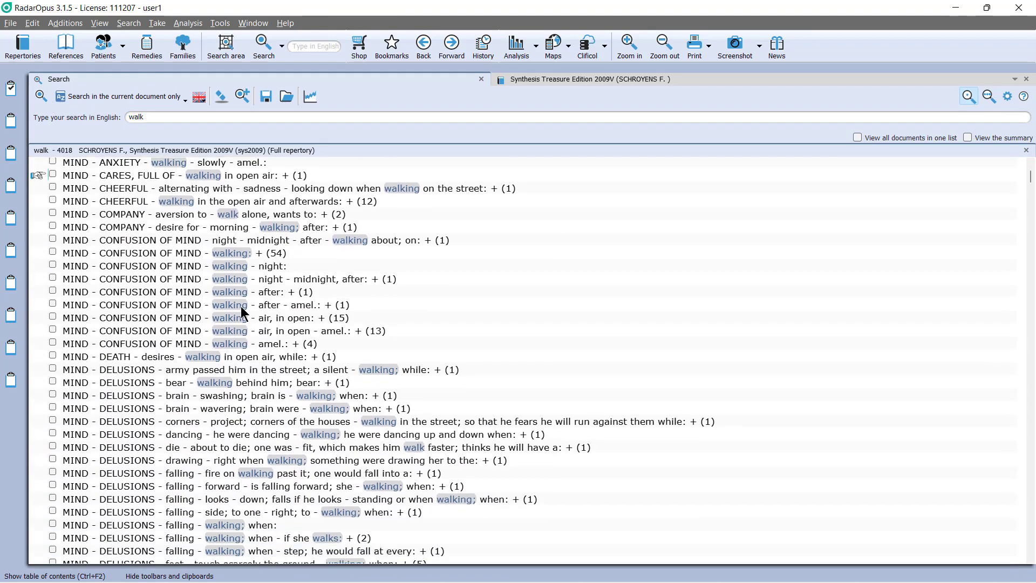
scroll(241, 311, down, 3)
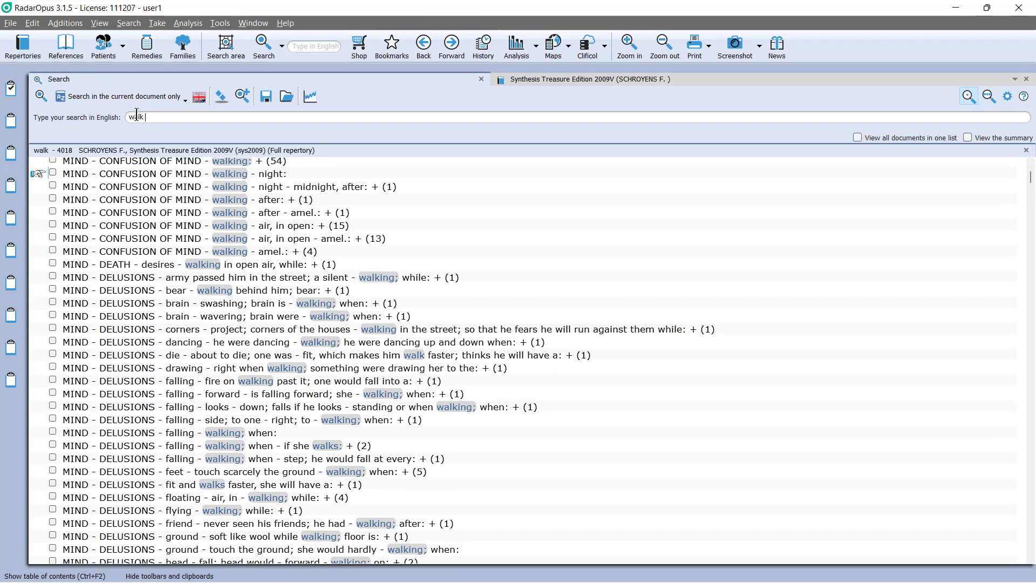
double_click(136, 117)
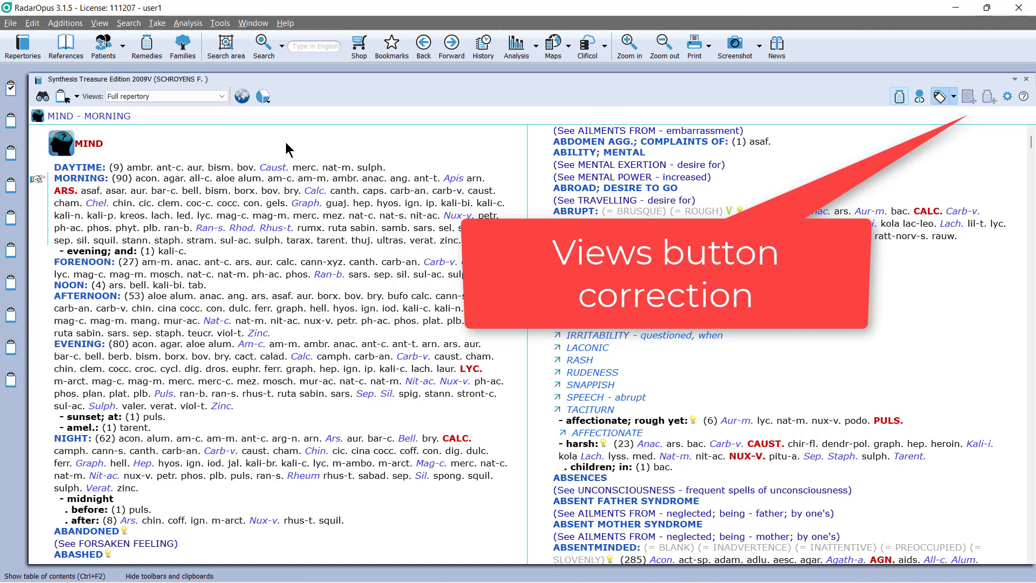
- Select the Kent Repertory (revised) view and accept the excluded-rubric warning
click(223, 97)
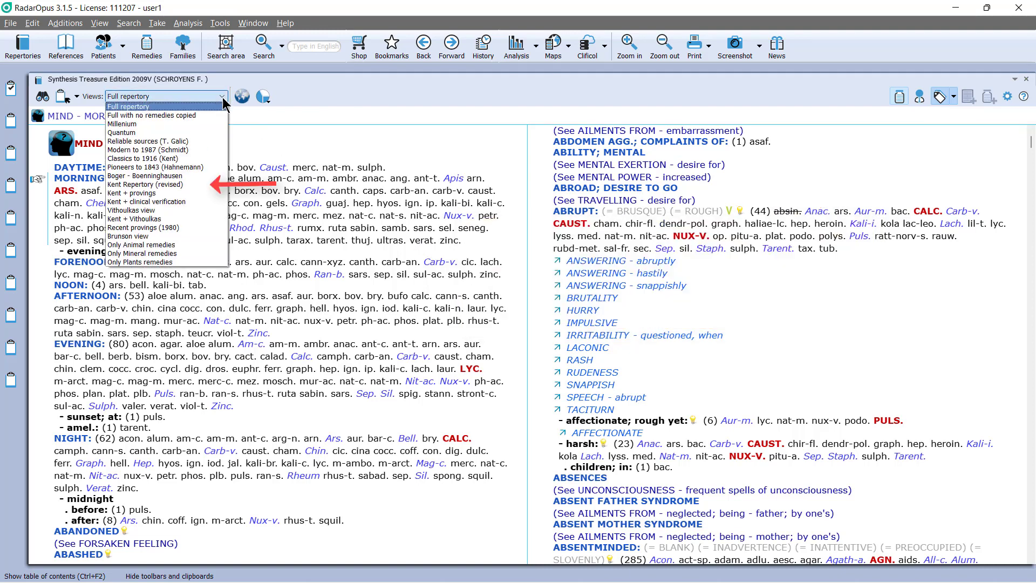
click(188, 184)
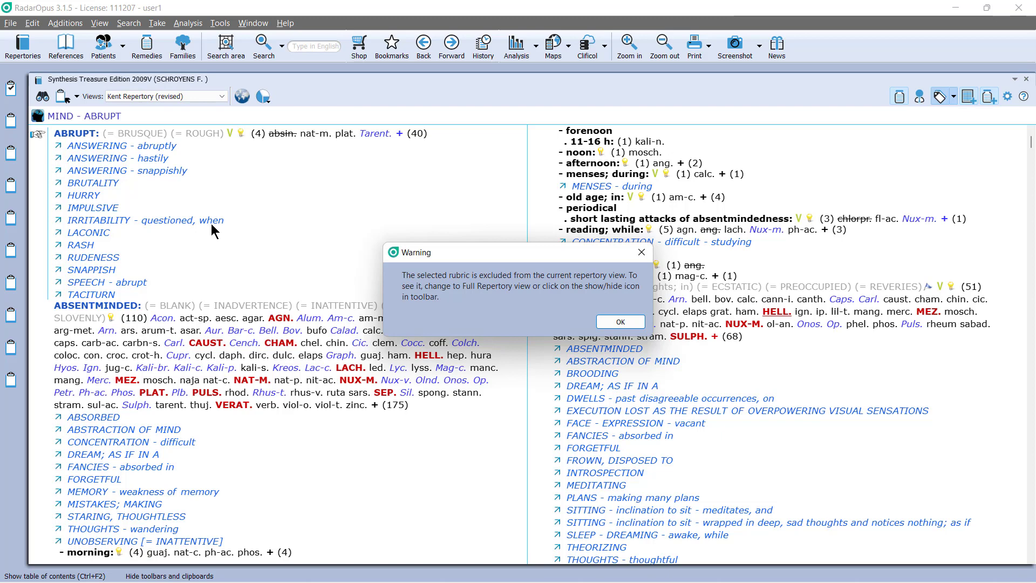
click(619, 322)
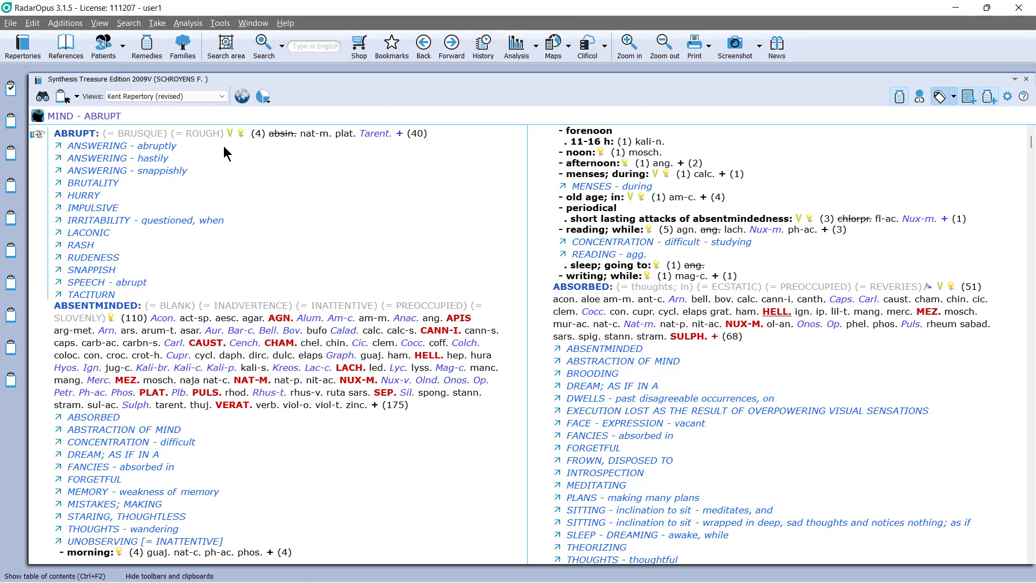
text(m)
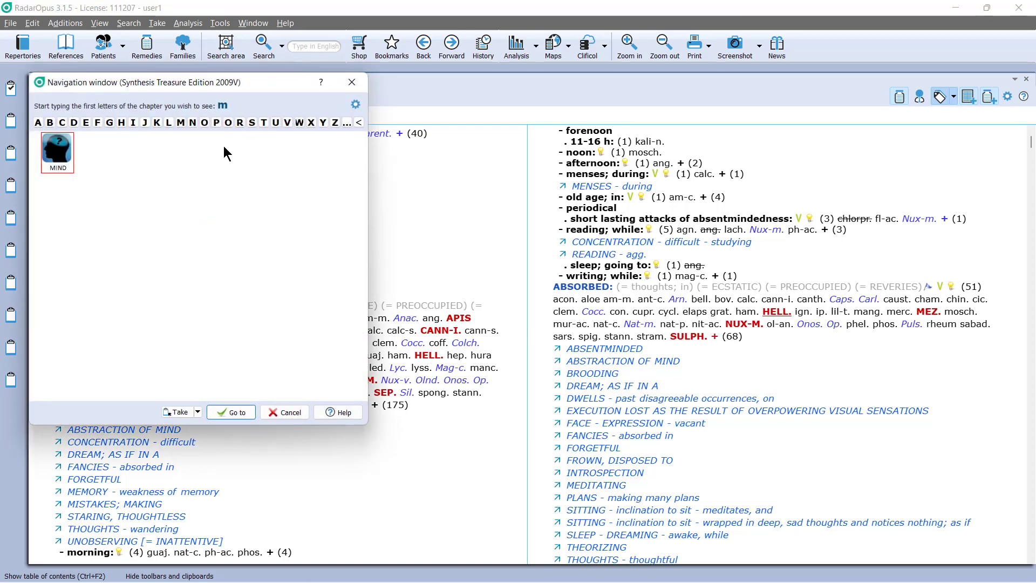
key(Return)
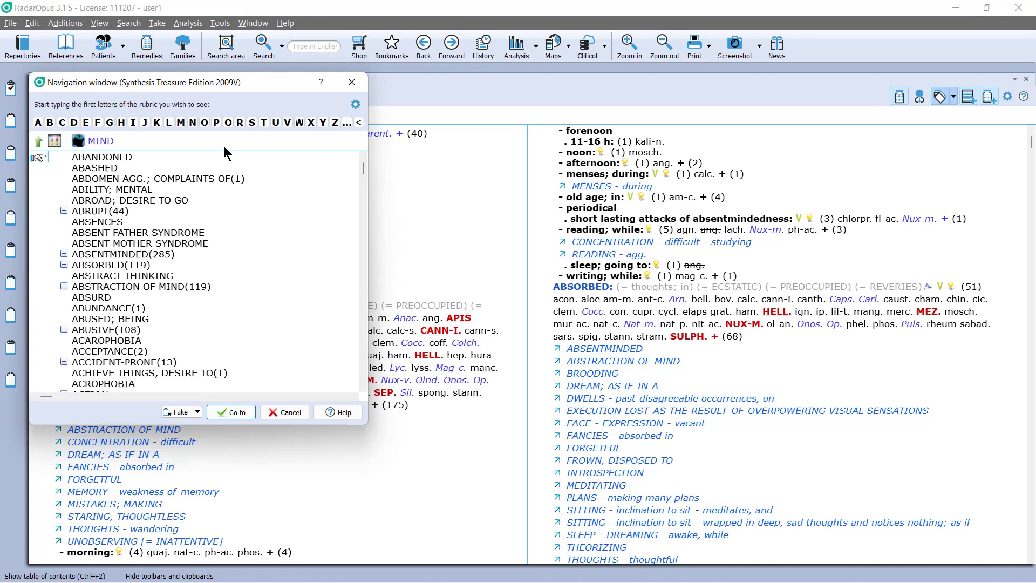
key(Return)
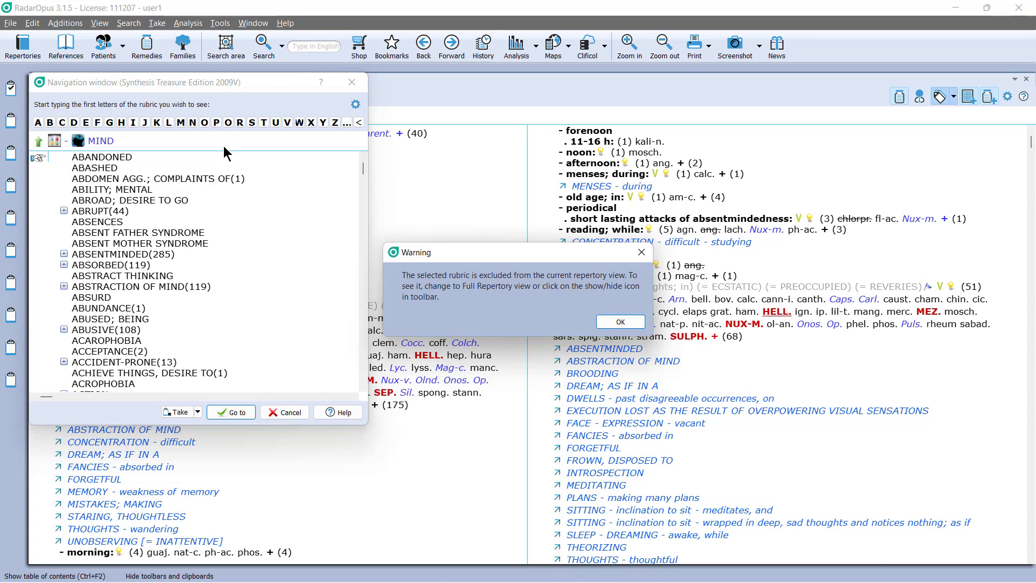
click(619, 325)
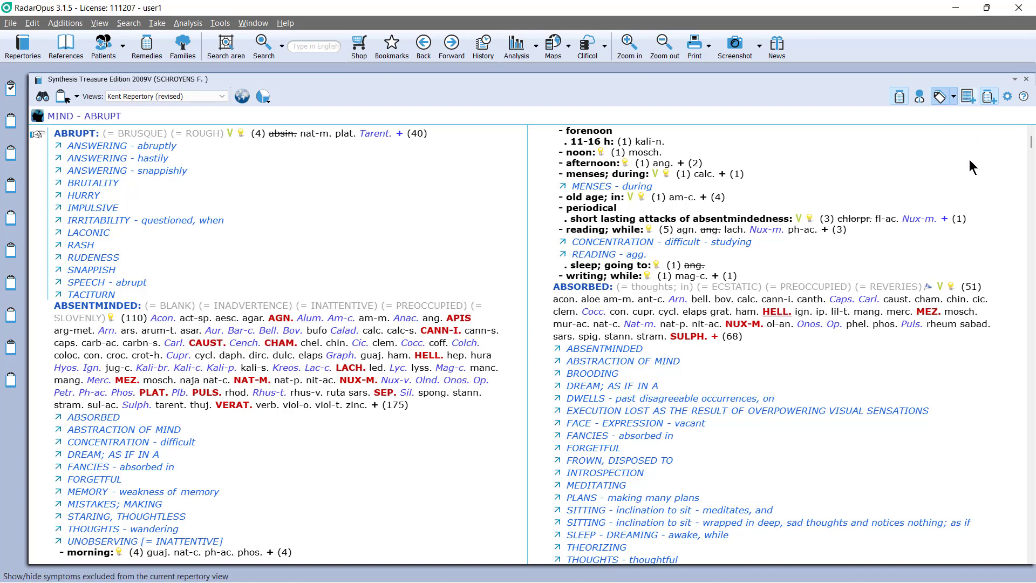
- Show the excluded symptoms again and go to the MIND – ABANDONED rubric
click(969, 99)
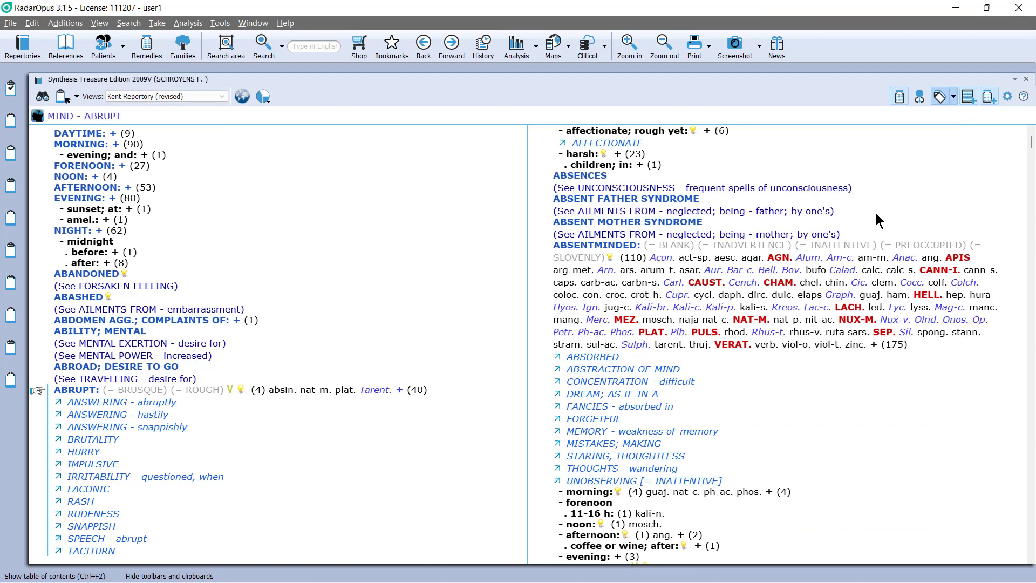
text(ab)
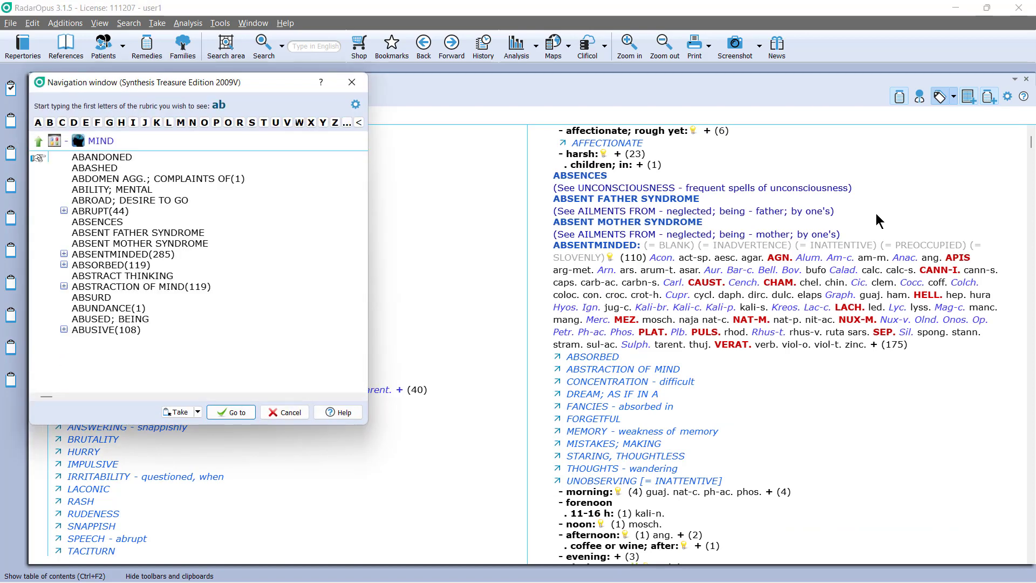
key(Return)
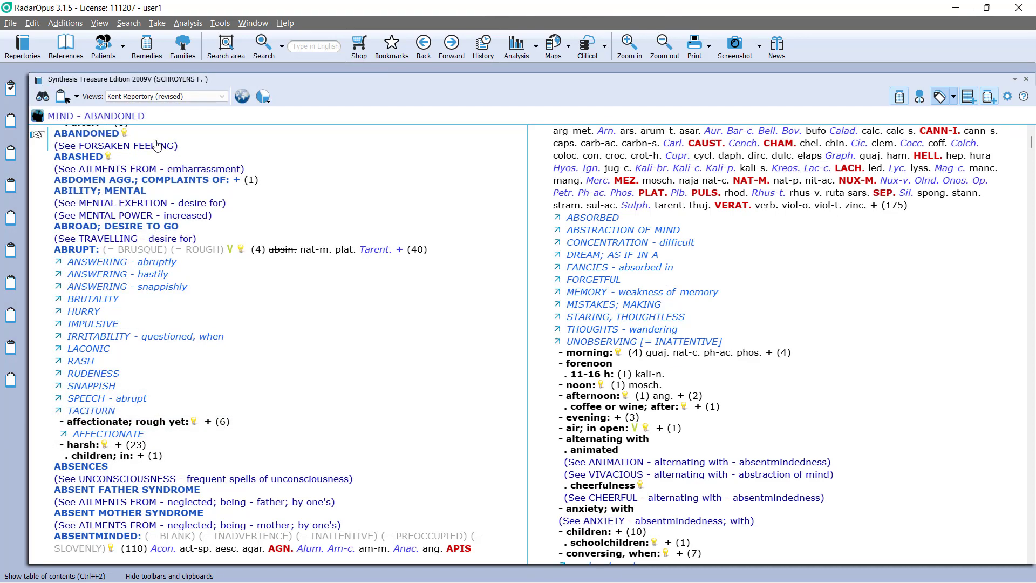
scroll(156, 185, up, 2)
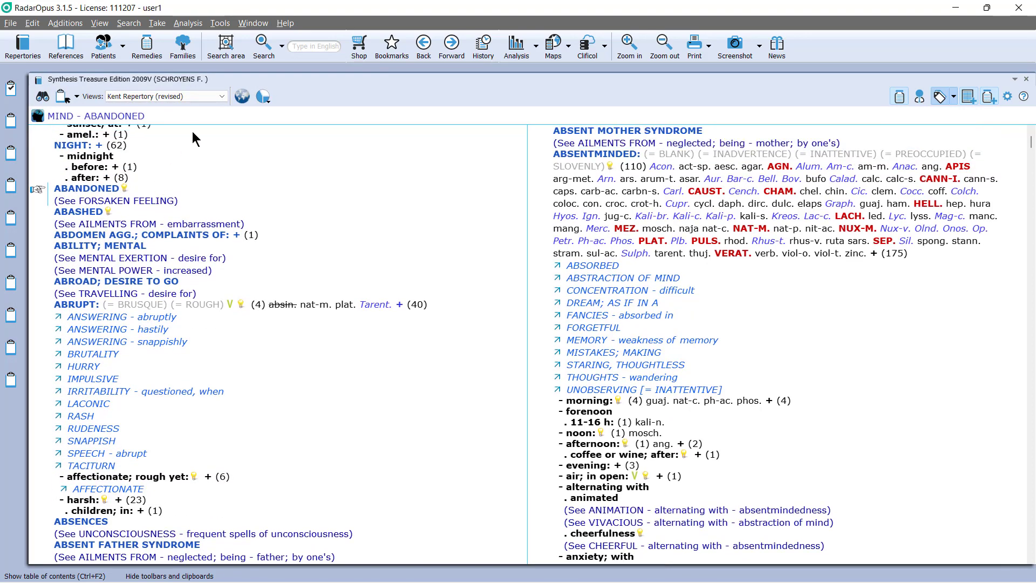